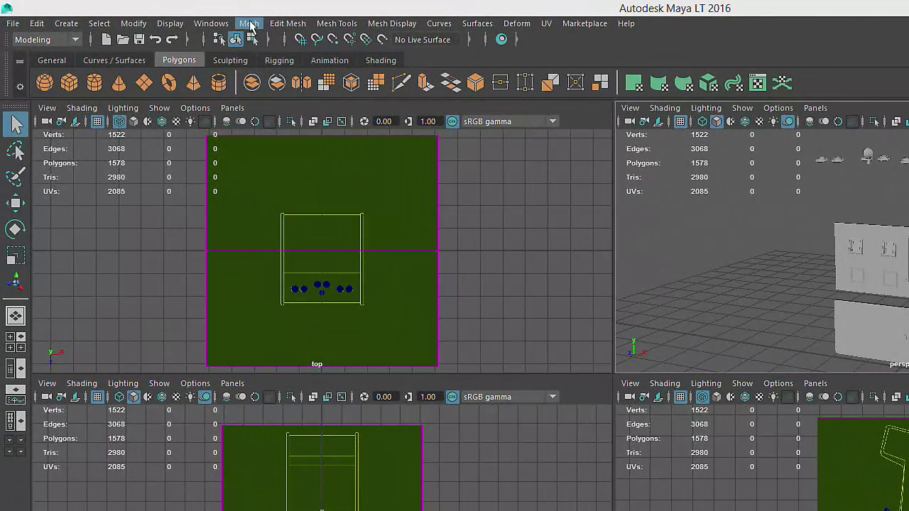
Step: Show the Modeling Toolkit beside the viewports
{"action": "left_click", "coordinate": [321, 27]}
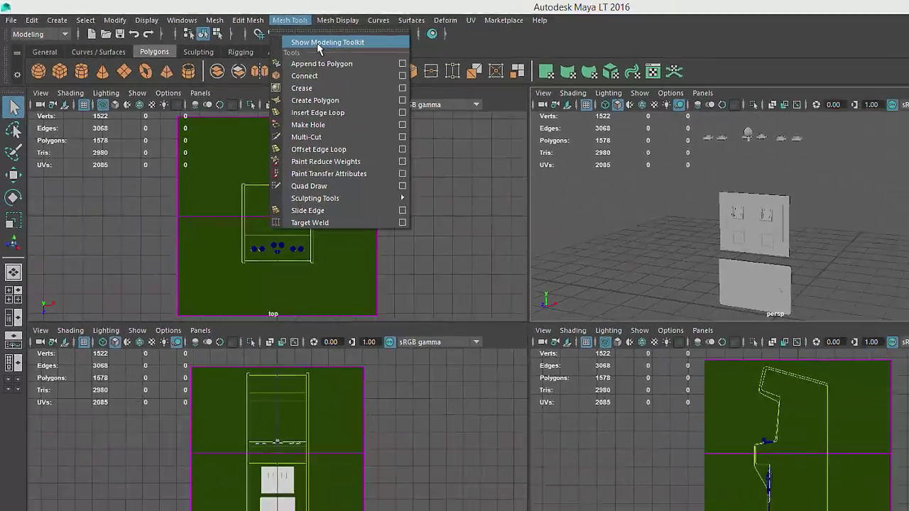
{"action": "left_click", "coordinate": [370, 49]}
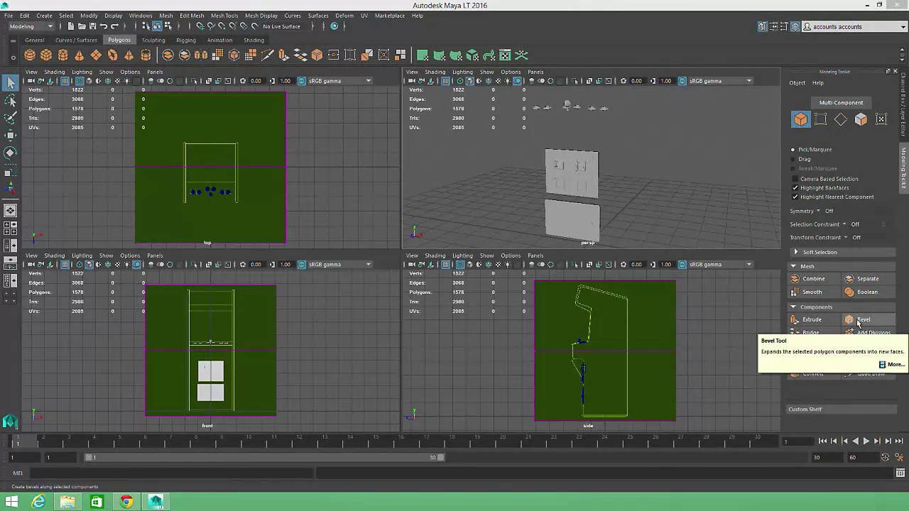
{"action": "left_click", "coordinate": [191, 16]}
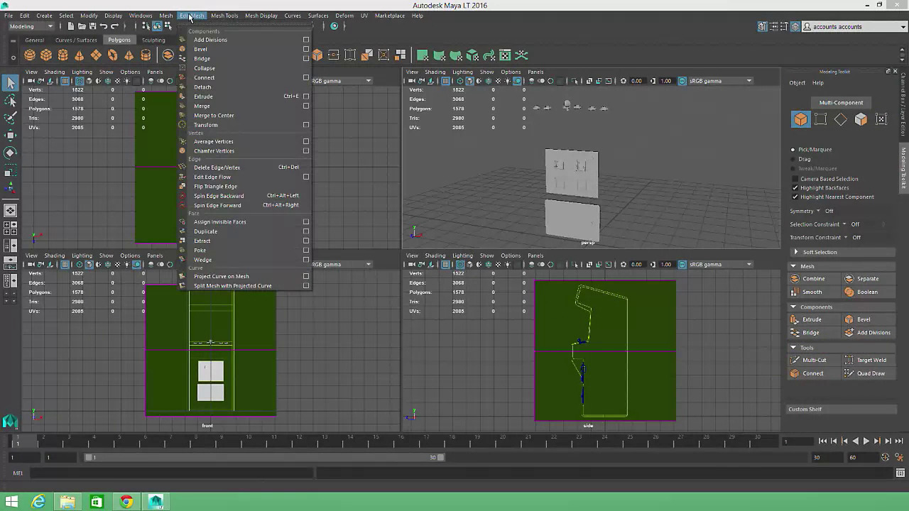
{"action": "left_click", "coordinate": [202, 50]}
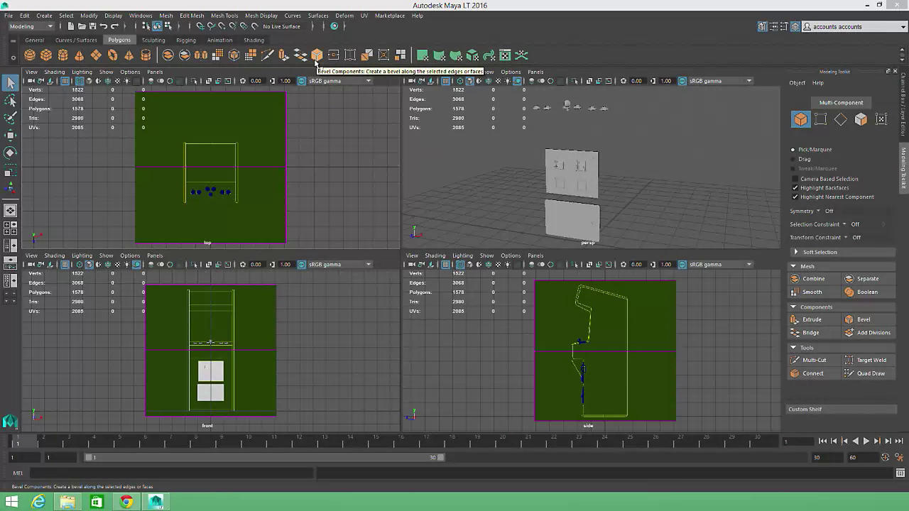
{"action": "left_click", "coordinate": [561, 188]}
{"action": "key", "text": "space"}
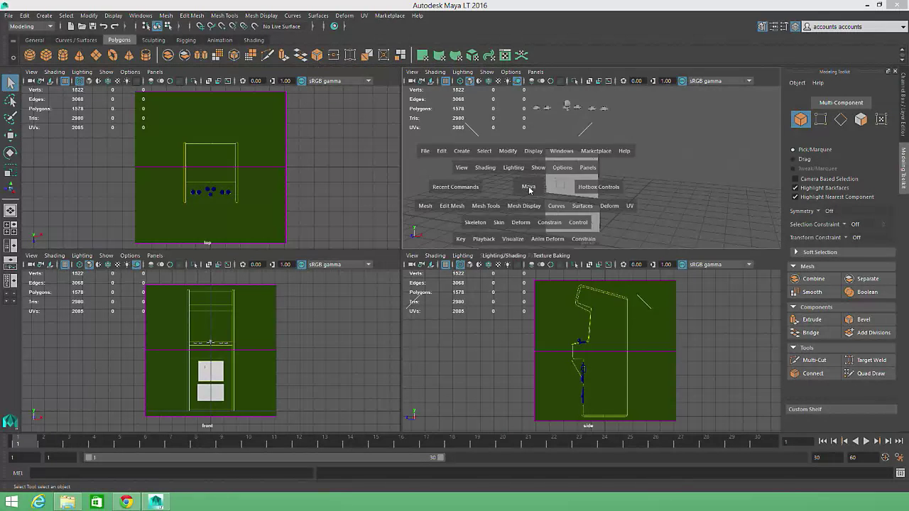
{"action": "left_click", "coordinate": [453, 206]}
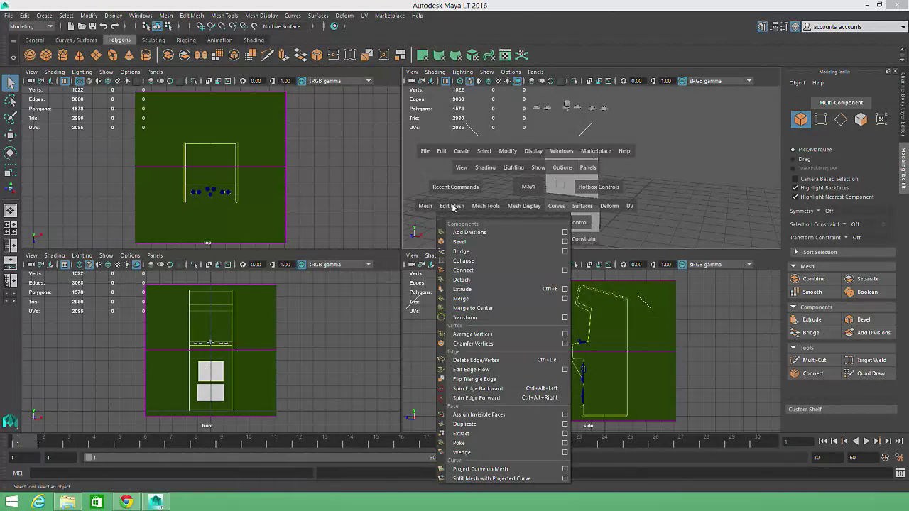
{"action": "left_click", "coordinate": [428, 243]}
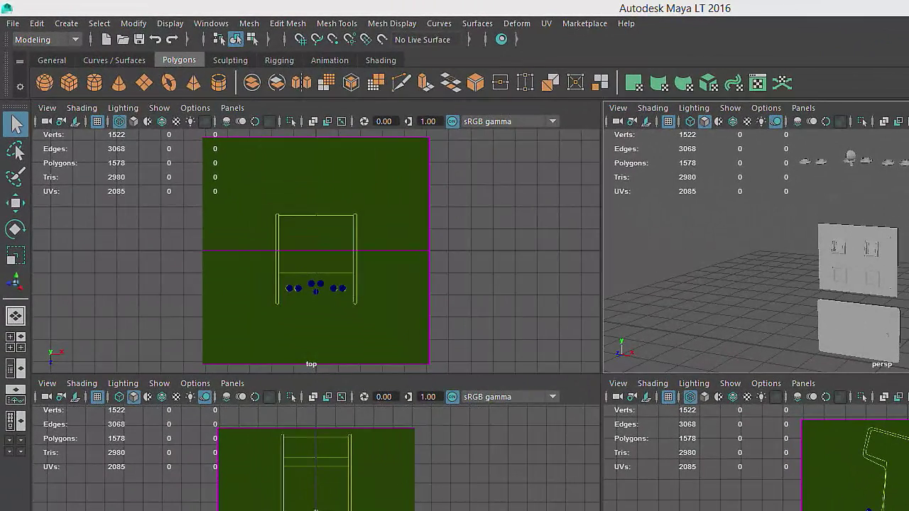
Step: Hide the Range Slider, Time Slider and Shelf from the interface
{"action": "left_click", "coordinate": [113, 15]}
{"action": "mouse_move", "coordinate": [192, 88]}
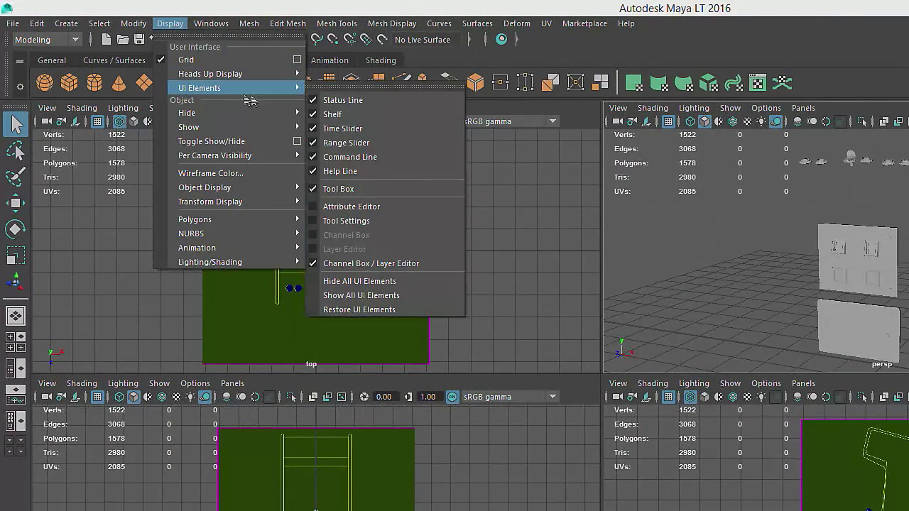
{"action": "left_click", "coordinate": [346, 143]}
{"action": "left_click", "coordinate": [170, 23]}
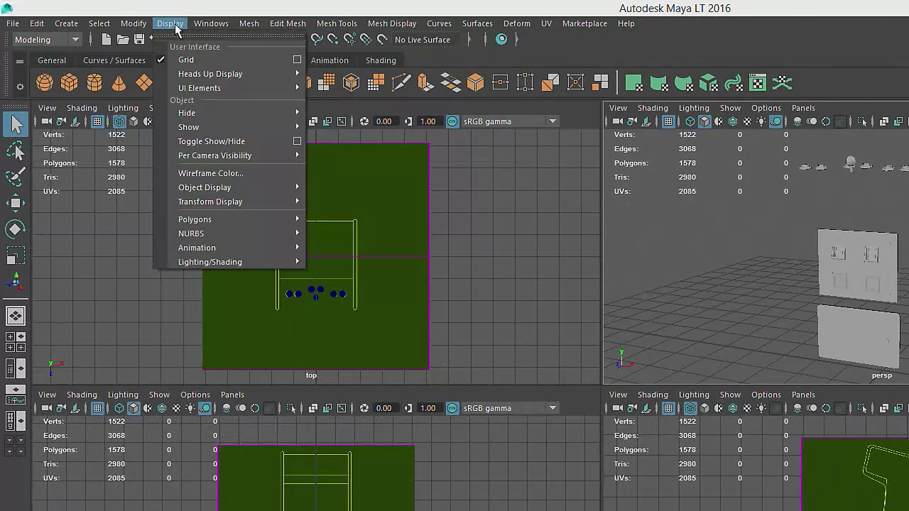
{"action": "mouse_move", "coordinate": [262, 91]}
{"action": "left_click", "coordinate": [341, 143]}
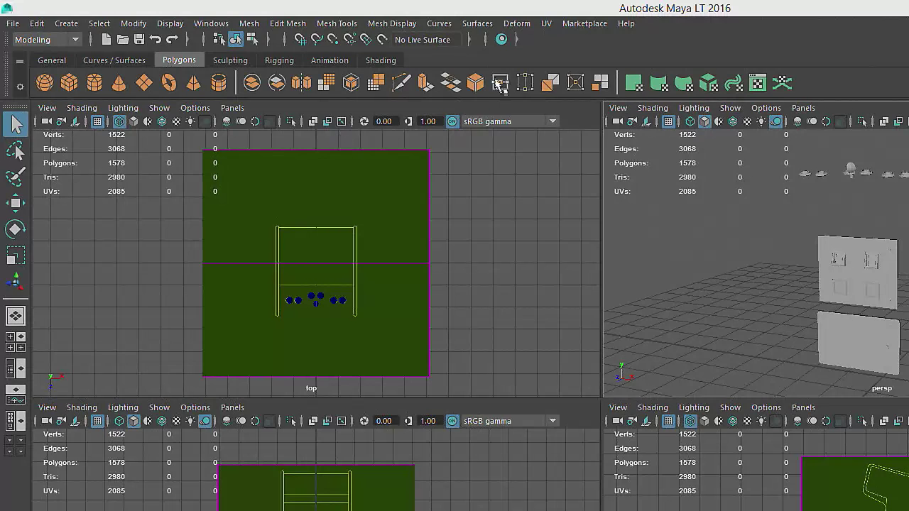
{"action": "left_click", "coordinate": [174, 26]}
{"action": "mouse_move", "coordinate": [199, 88]}
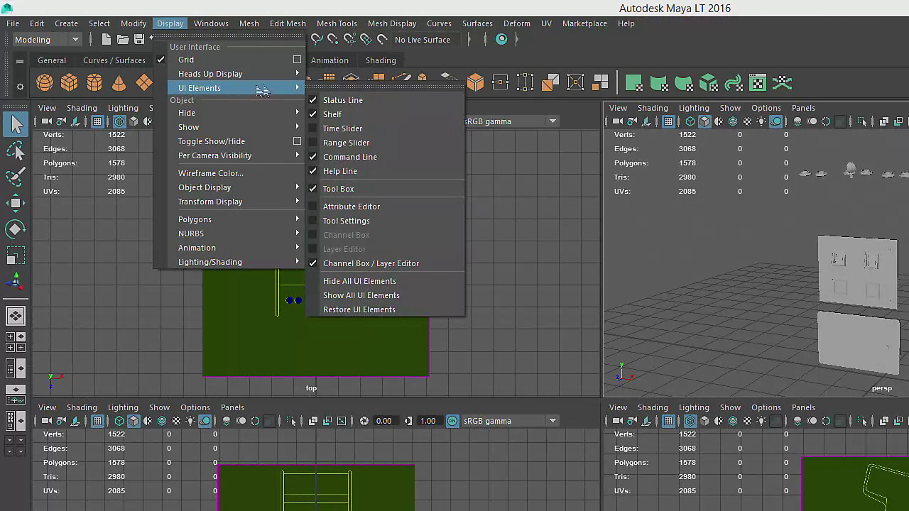
{"action": "left_click", "coordinate": [333, 114]}
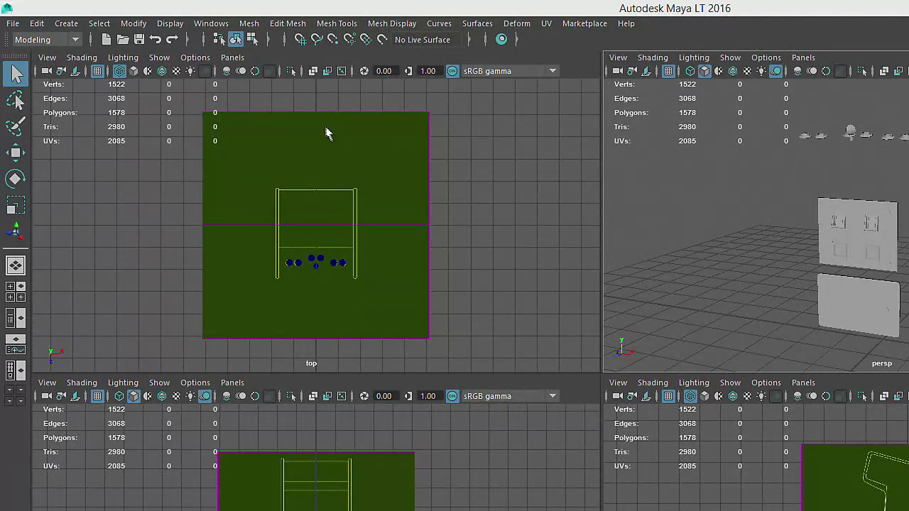
Step: Show all UI elements again, with Tool Settings closed and the Modeling Toolkit in front
{"action": "left_click", "coordinate": [174, 24]}
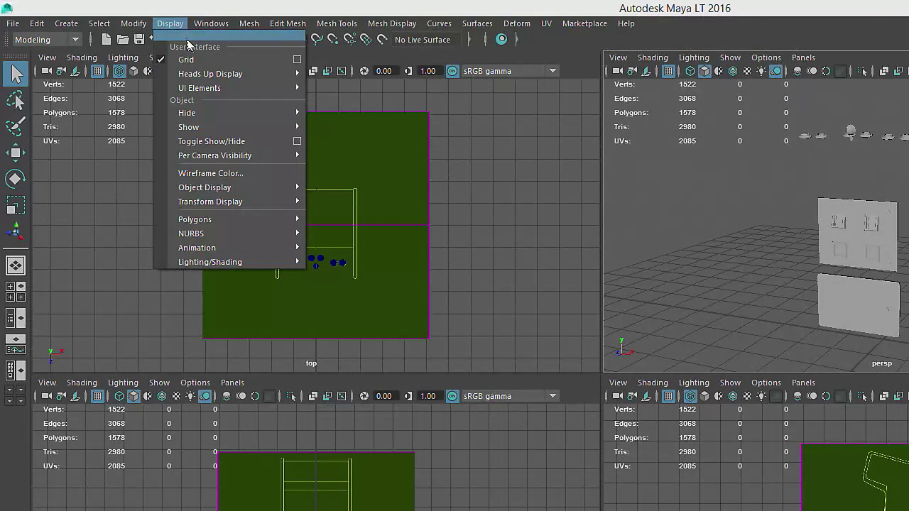
{"action": "mouse_move", "coordinate": [203, 88]}
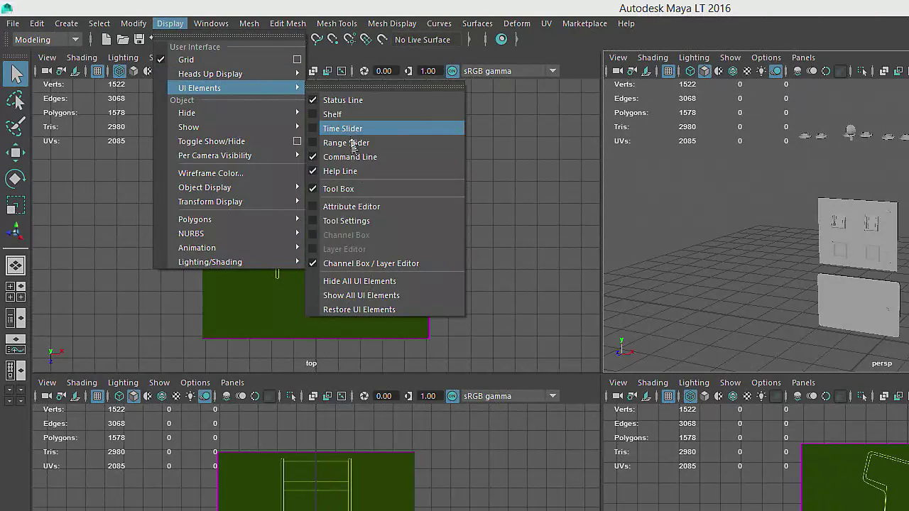
{"action": "left_click", "coordinate": [397, 294]}
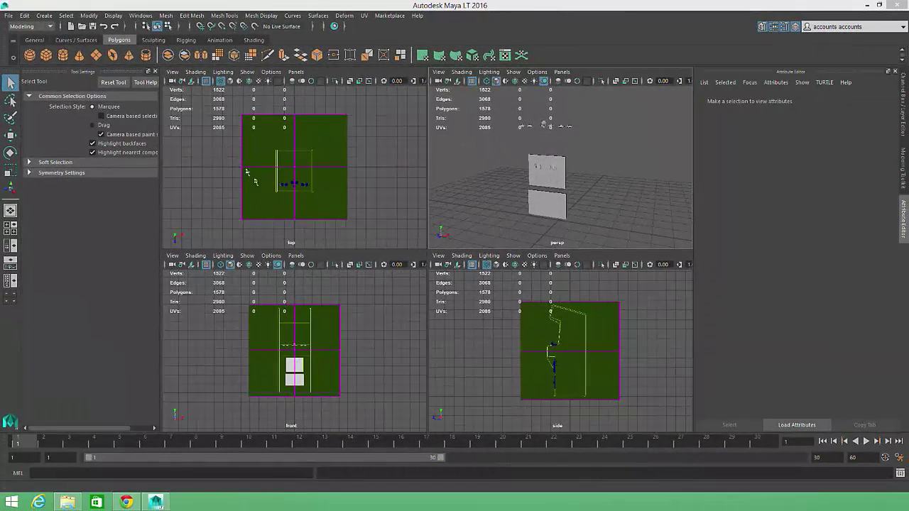
{"action": "left_click", "coordinate": [156, 72]}
{"action": "left_click", "coordinate": [905, 167]}
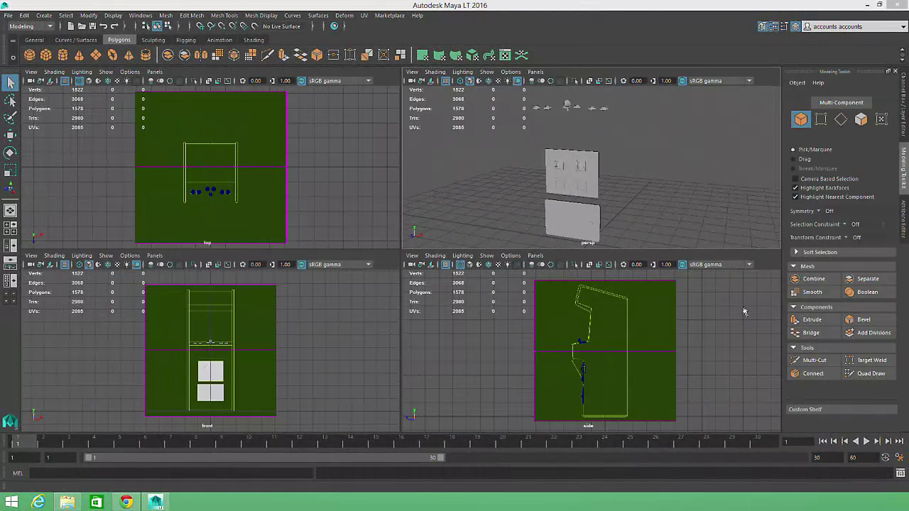
Step: Create a polygon cube and scale and move it in the side view to fill the cabinet's lower section, about 3.1 deep and 4.2 high
{"action": "key", "text": "space"}
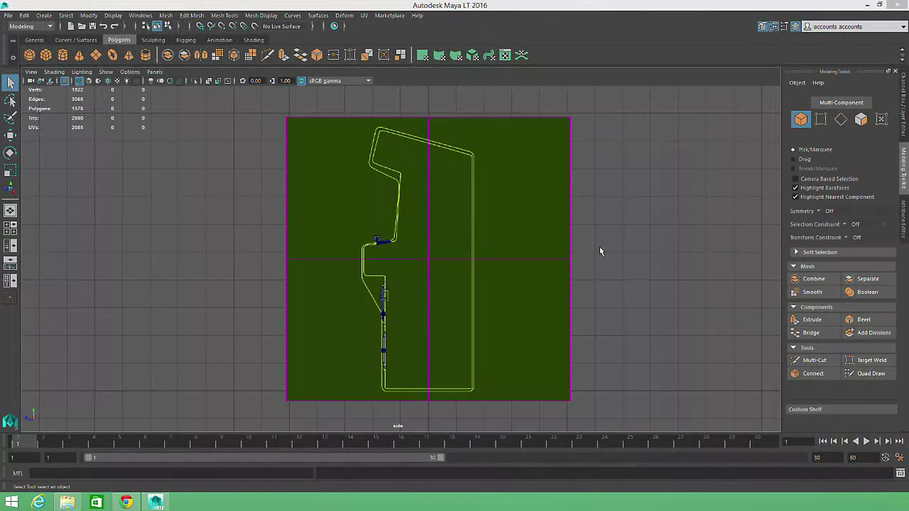
{"action": "left_click", "coordinate": [45, 55]}
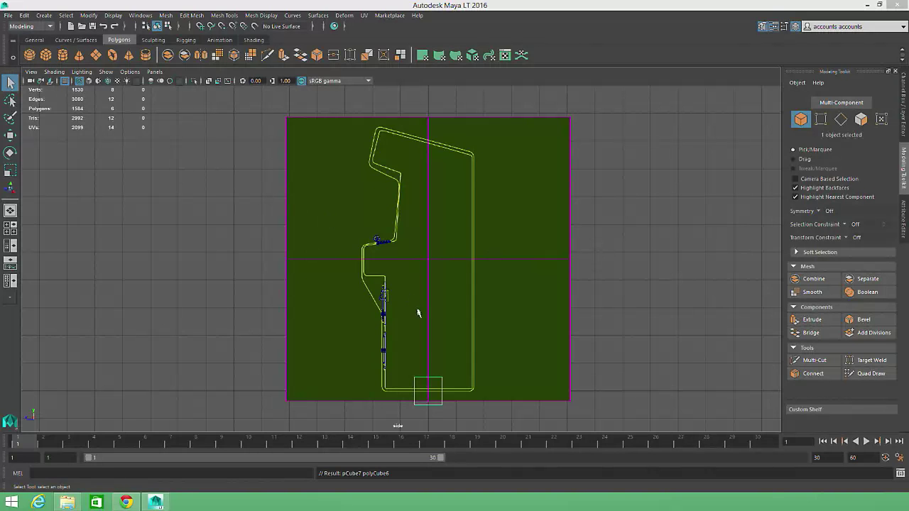
{"action": "key", "text": "r"}
{"action": "left_click_drag", "start_coordinate": [431, 392], "coordinate": [428, 288]}
{"action": "key", "text": "w"}
{"action": "key", "text": "r"}
{"action": "key", "text": "w"}
{"action": "key", "text": "r"}
{"action": "left_click_drag", "start_coordinate": [386, 332], "coordinate": [381, 333]}
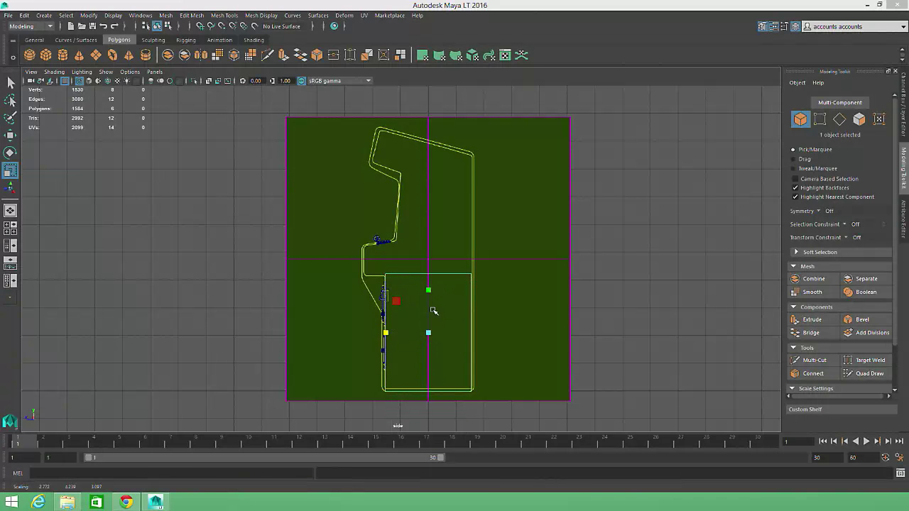
Step: Extrude the cube's top face upward about 1.1 to the control panel height and adjust the new face to follow the cabinet's side outline
{"action": "key", "text": "space"}
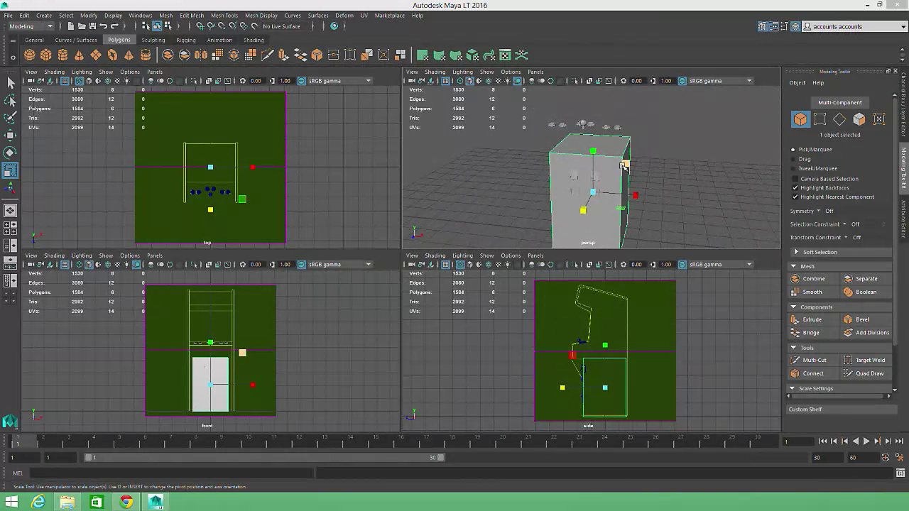
{"action": "right_click", "coordinate": [611, 140]}
{"action": "left_click", "coordinate": [840, 103]}
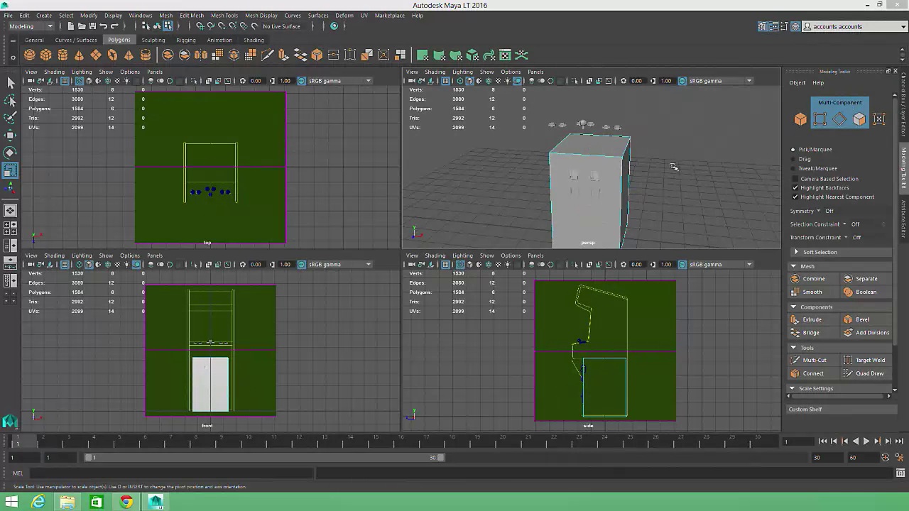
{"action": "left_click_drag", "start_coordinate": [675, 167], "coordinate": [622, 147], "text": "alt"}
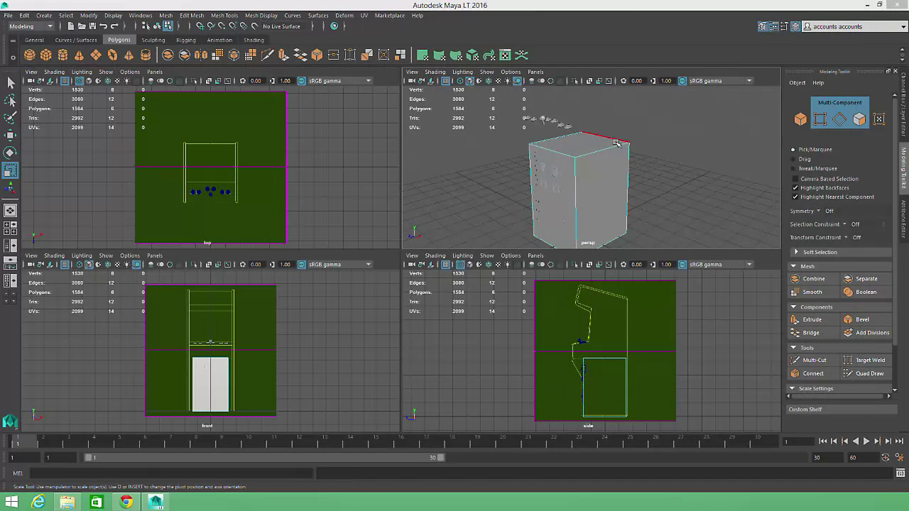
{"action": "left_click", "coordinate": [608, 141]}
{"action": "left_click", "coordinate": [812, 319]}
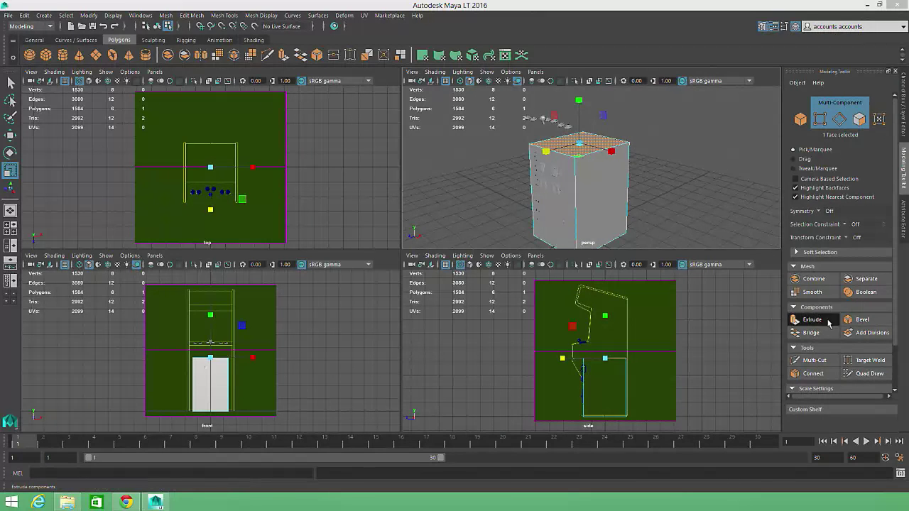
{"action": "left_click", "coordinate": [606, 327]}
{"action": "left_click_drag", "start_coordinate": [606, 326], "coordinate": [606, 311]}
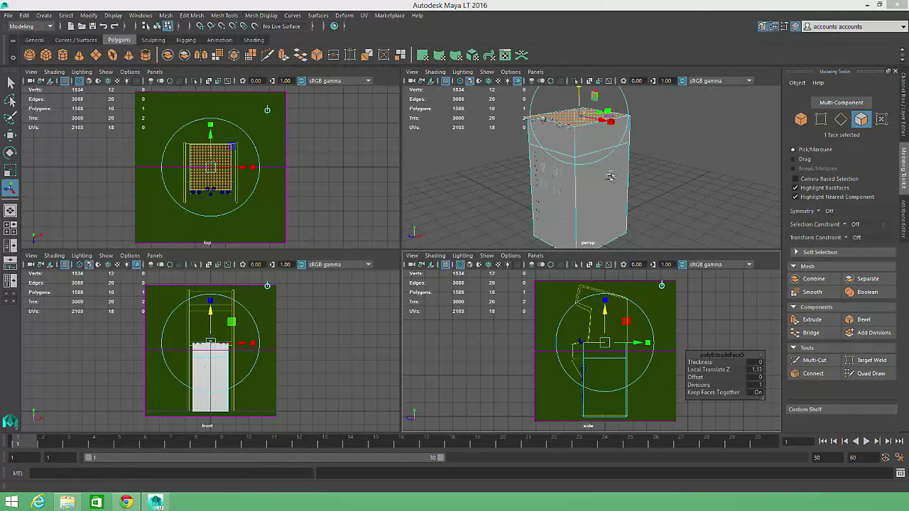
{"action": "left_click_drag", "start_coordinate": [610, 177], "coordinate": [599, 217], "text": "alt"}
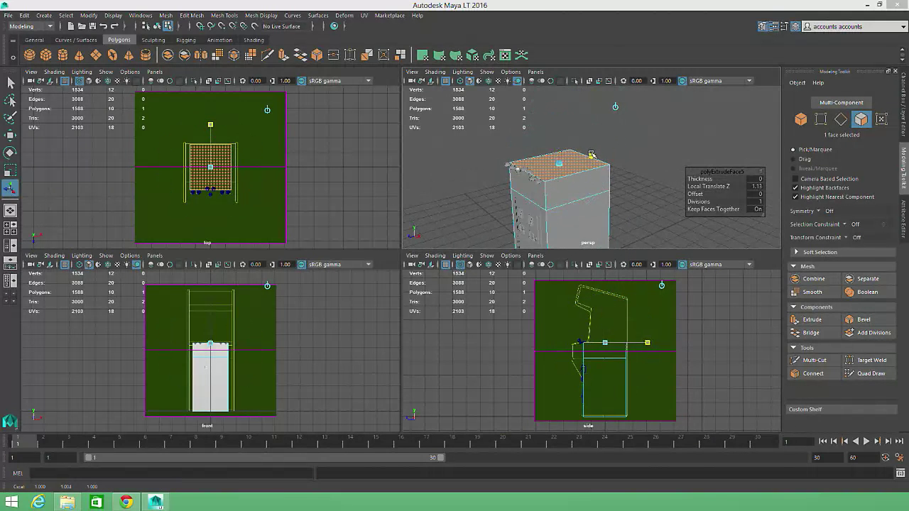
{"action": "left_click_drag", "start_coordinate": [546, 226], "coordinate": [561, 205], "text": "alt"}
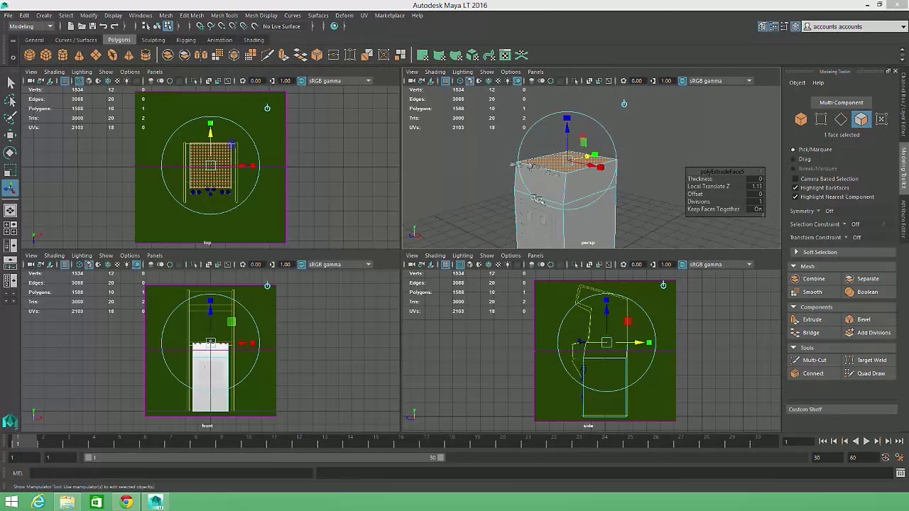
Step: Extrude the upper section's front face forward to fill the protruding control panel outline in the side view
{"action": "left_click", "coordinate": [519, 186]}
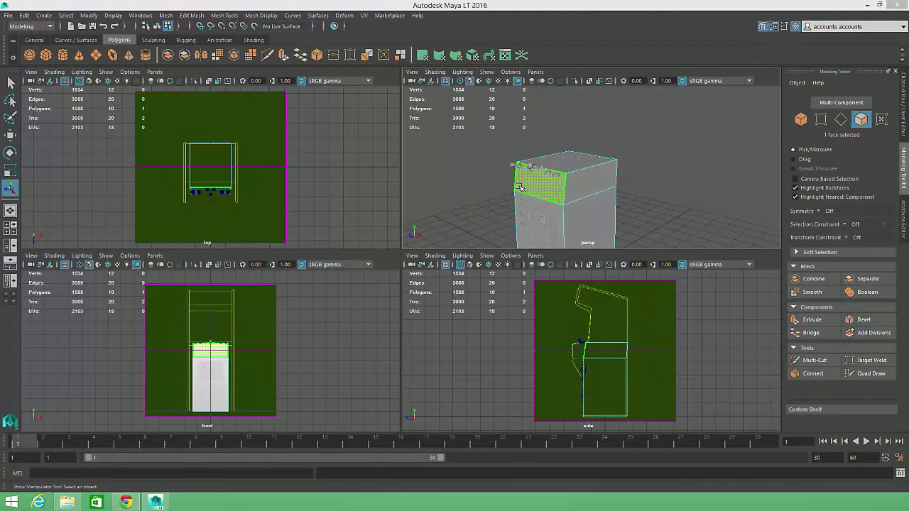
{"action": "left_click", "coordinate": [812, 319]}
{"action": "left_click_drag", "start_coordinate": [604, 217], "coordinate": [631, 213], "text": "alt"}
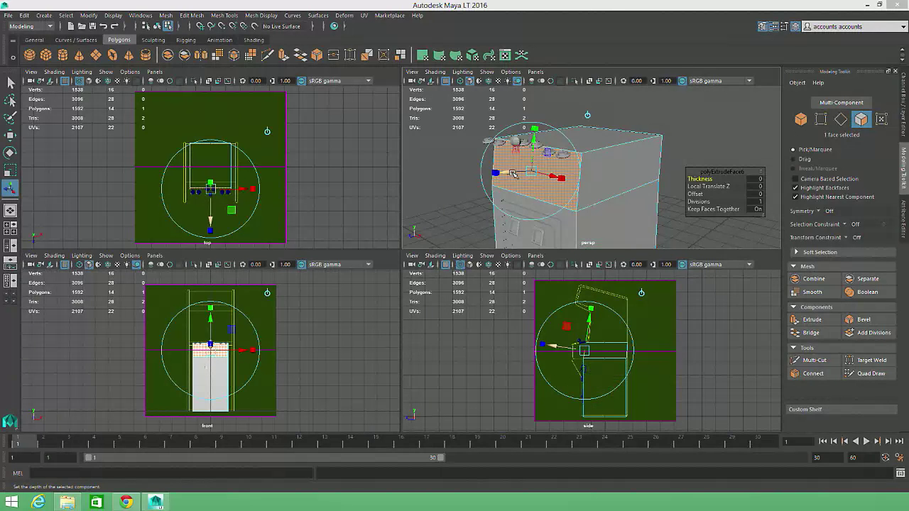
{"action": "left_click_drag", "start_coordinate": [510, 173], "coordinate": [473, 126]}
{"action": "left_click_drag", "start_coordinate": [580, 315], "coordinate": [580, 317]}
Step: Extrude the block's top face upward by about 2.16 and shift it back to follow the slanted screen outline
{"action": "middle_click_drag", "start_coordinate": [662, 200], "coordinate": [662, 219], "text": "alt"}
{"action": "right_click_drag", "start_coordinate": [662, 219], "coordinate": [629, 211], "text": "alt"}
{"action": "left_click", "coordinate": [586, 153]}
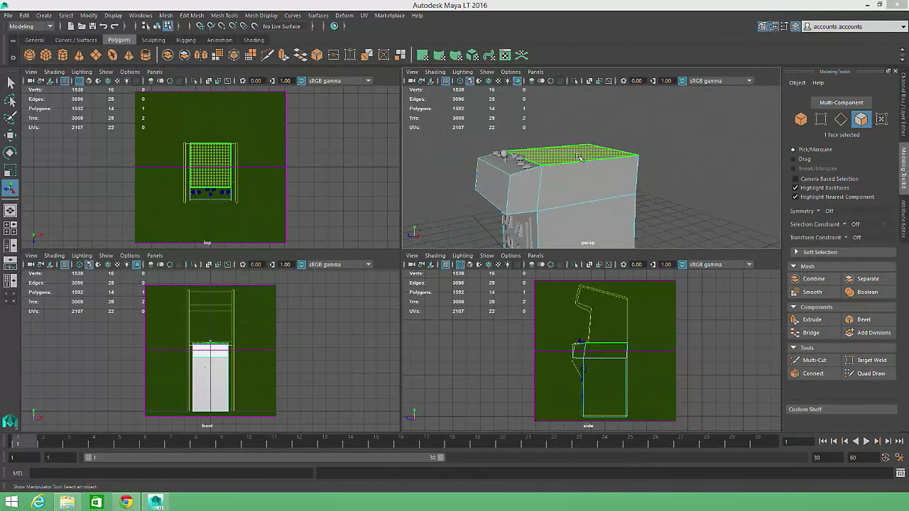
{"action": "middle_click_drag", "start_coordinate": [657, 313], "coordinate": [655, 339], "text": "alt"}
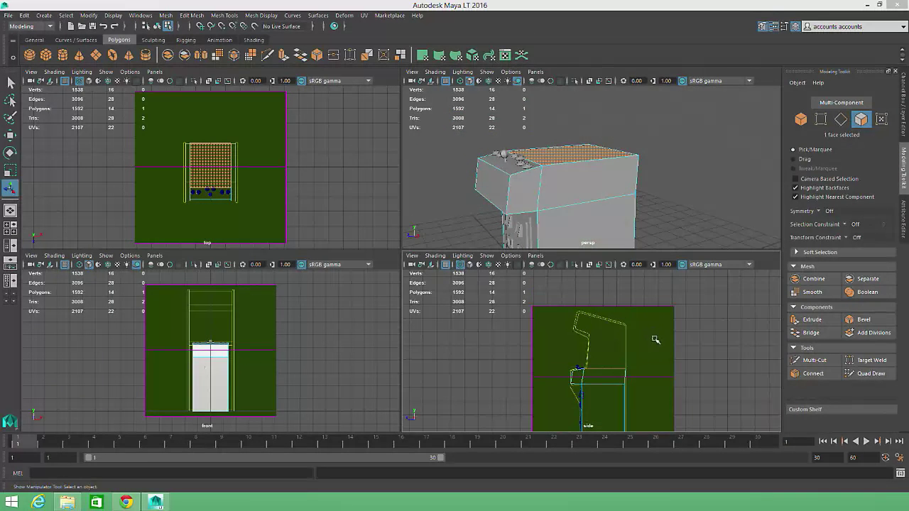
{"action": "left_click", "coordinate": [807, 321]}
{"action": "left_click_drag", "start_coordinate": [606, 346], "coordinate": [604, 309]}
{"action": "left_click_drag", "start_coordinate": [649, 345], "coordinate": [637, 344]}
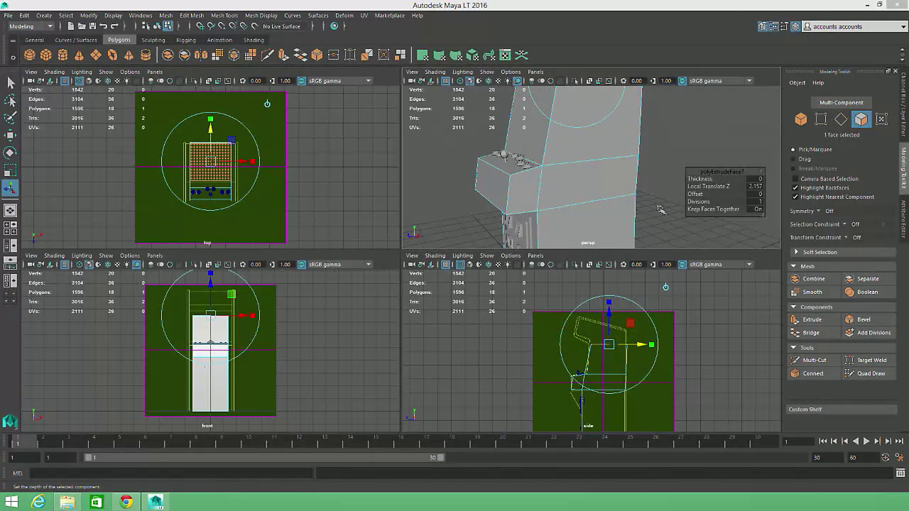
Step: Extrude the top face upward again by about 1.1 and tilt it to match the cabinet's sloping roof
{"action": "middle_click_drag", "start_coordinate": [659, 209], "coordinate": [637, 270], "text": "alt"}
{"action": "key", "text": "ctrl+e"}
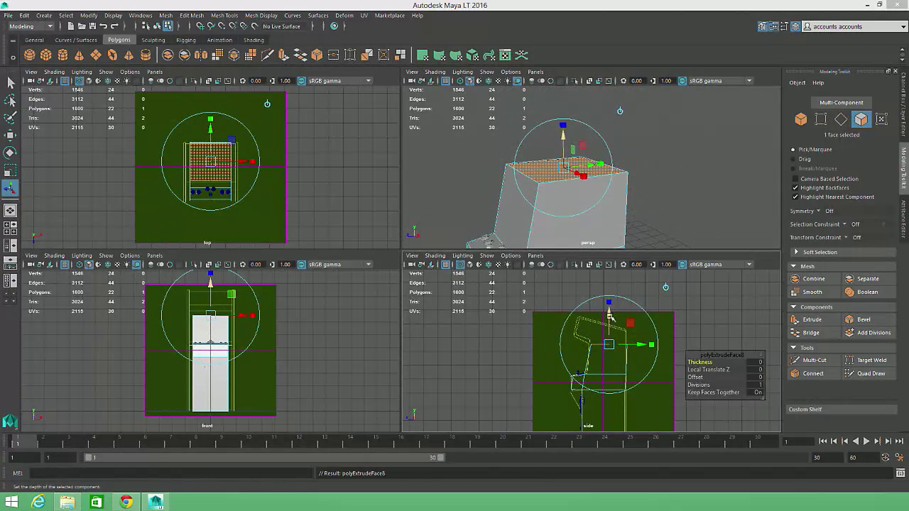
{"action": "left_click_drag", "start_coordinate": [609, 312], "coordinate": [609, 297]}
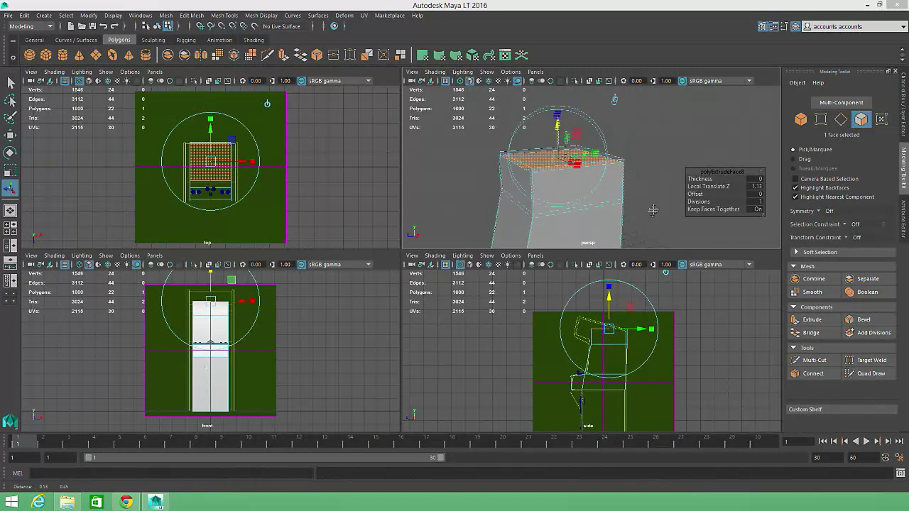
{"action": "left_click_drag", "start_coordinate": [653, 210], "coordinate": [653, 309], "text": "alt"}
{"action": "left_click", "coordinate": [646, 295]}
Step: Extrude the top section's front face forward by about 1.07 and raise it to fill the protruding marquee outline
{"action": "left_click_drag", "start_coordinate": [589, 173], "coordinate": [664, 135], "text": "alt"}
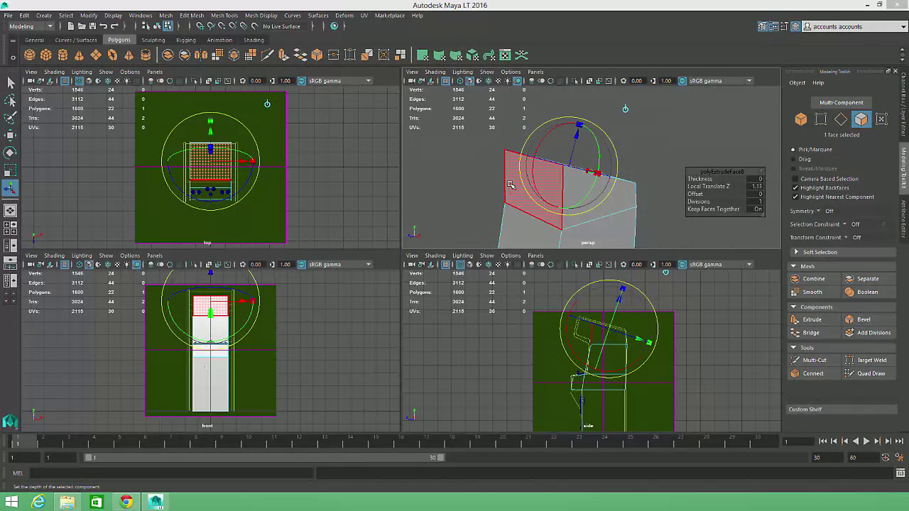
{"action": "key", "text": "q"}
{"action": "key", "text": "ctrl+e"}
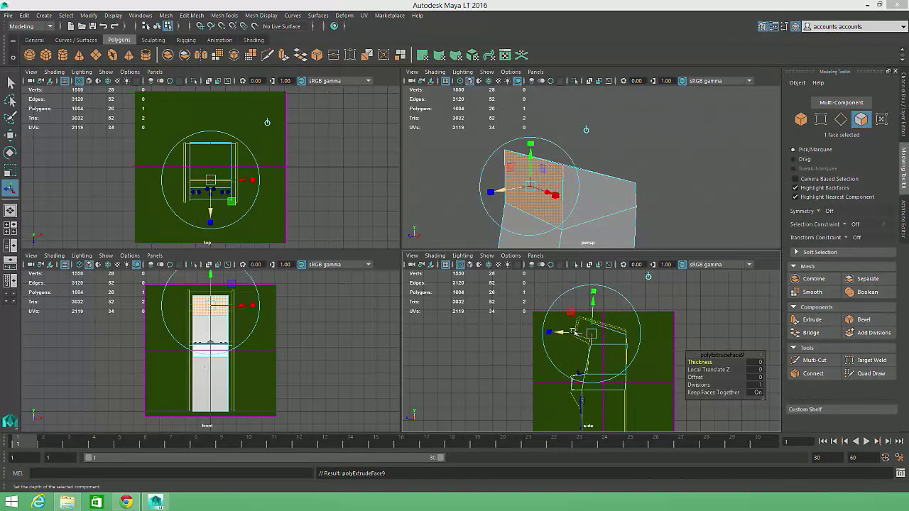
{"action": "left_click_drag", "start_coordinate": [569, 334], "coordinate": [579, 301]}
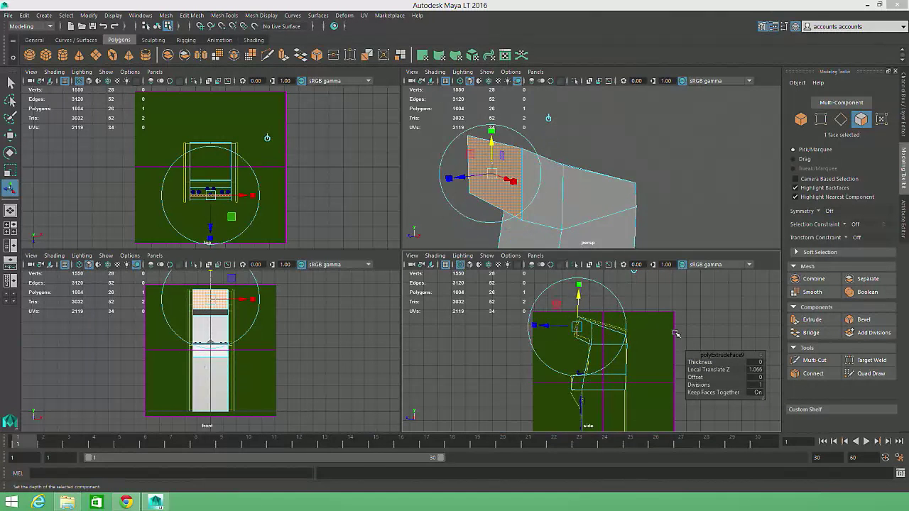
Step: In the side view, move the marquee's front corner vertices and the roof vertices behind them onto the side panel outline
{"action": "middle_click_drag", "start_coordinate": [675, 332], "coordinate": [666, 309], "text": "alt"}
{"action": "key", "text": "space"}
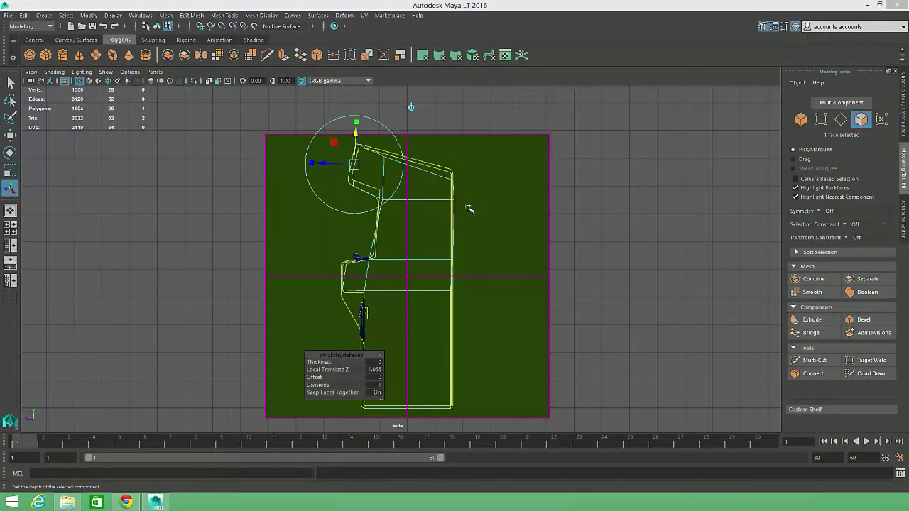
{"action": "key", "text": "F10"}
{"action": "left_click_drag", "start_coordinate": [477, 158], "coordinate": [446, 174]}
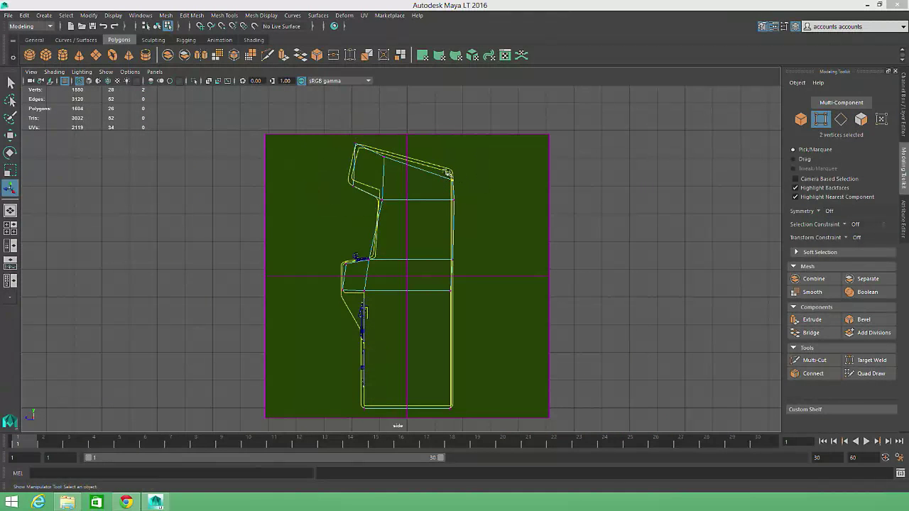
{"action": "key", "text": "w"}
{"action": "left_click_drag", "start_coordinate": [386, 142], "coordinate": [386, 137]}
{"action": "left_click_drag", "start_coordinate": [342, 172], "coordinate": [361, 191]}
{"action": "left_click_drag", "start_coordinate": [353, 185], "coordinate": [353, 181]}
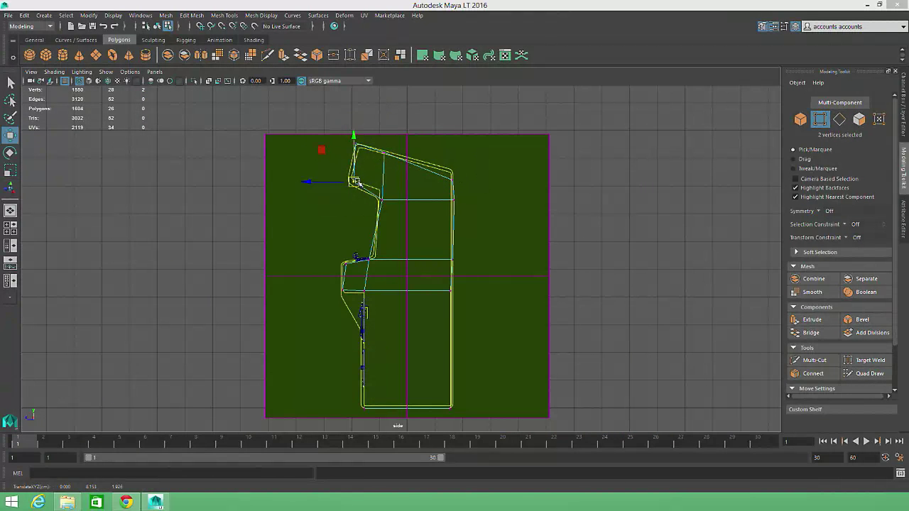
{"action": "left_click_drag", "start_coordinate": [341, 132], "coordinate": [364, 155]}
Step: Move the screen base vertices onto the outline and align the body's rear vertices with the outline's straight back edge
{"action": "left_click_drag", "start_coordinate": [337, 227], "coordinate": [368, 260]}
{"action": "mouse_move", "coordinate": [441, 189]}
{"action": "left_mouse_down"}
{"action": "mouse_move", "coordinate": [464, 212]}
{"action": "mouse_move", "coordinate": [430, 201]}
{"action": "left_mouse_up"}
{"action": "key", "text": "v"}
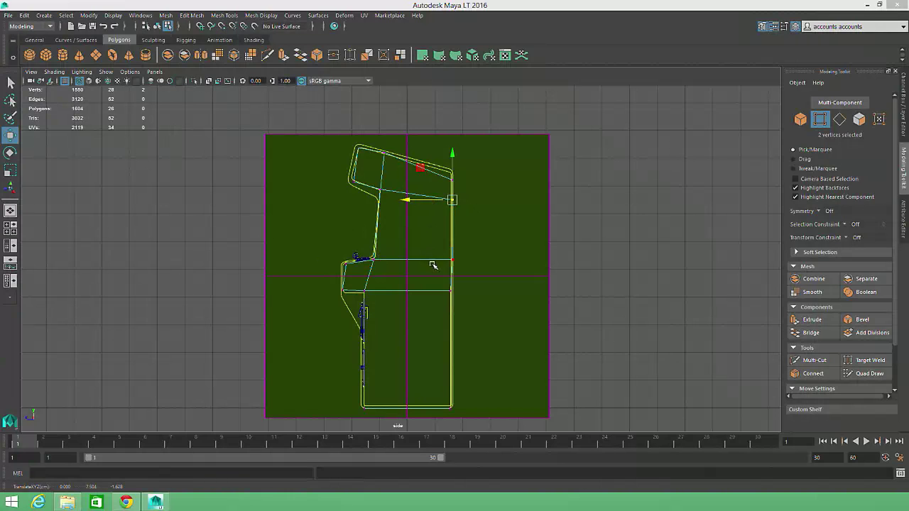
{"action": "left_click_drag", "start_coordinate": [434, 265], "coordinate": [438, 294]}
{"action": "key", "text": "v"}
{"action": "mouse_move", "coordinate": [435, 248]}
{"action": "left_mouse_down"}
{"action": "mouse_move", "coordinate": [462, 272]}
{"action": "mouse_move", "coordinate": [439, 260]}
{"action": "left_mouse_up"}
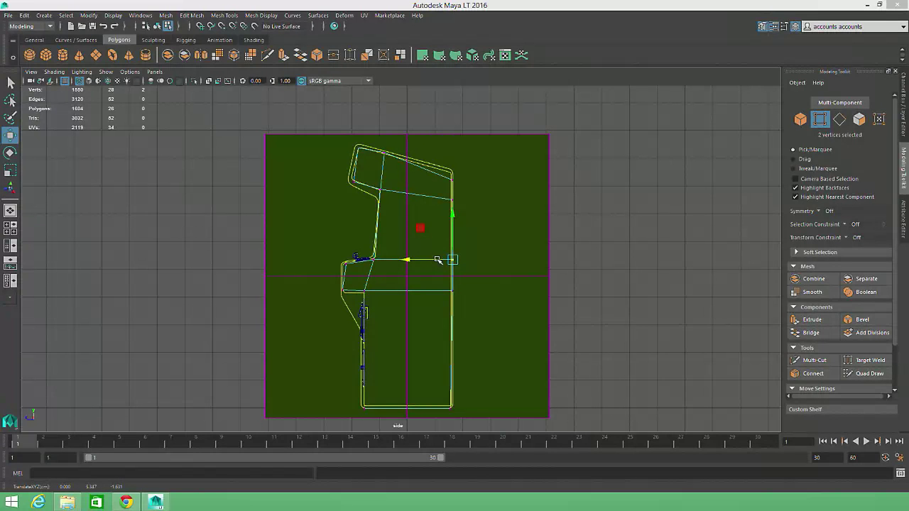
{"action": "left_click_drag", "start_coordinate": [428, 389], "coordinate": [463, 419]}
{"action": "left_click_drag", "start_coordinate": [433, 409], "coordinate": [448, 411]}
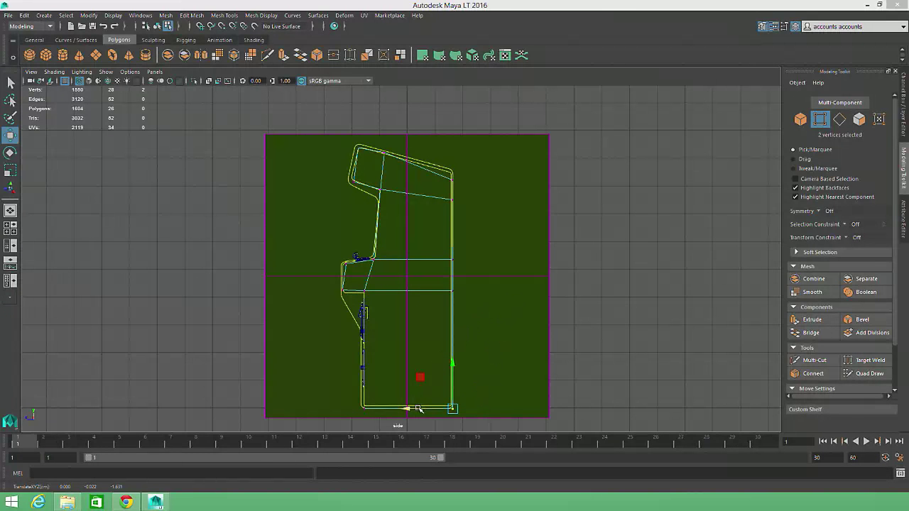
{"action": "mouse_move", "coordinate": [419, 409]}
{"action": "left_mouse_down"}
{"action": "mouse_move", "coordinate": [409, 409]}
{"action": "mouse_move", "coordinate": [424, 409]}
{"action": "left_mouse_up"}
{"action": "key", "text": "v"}
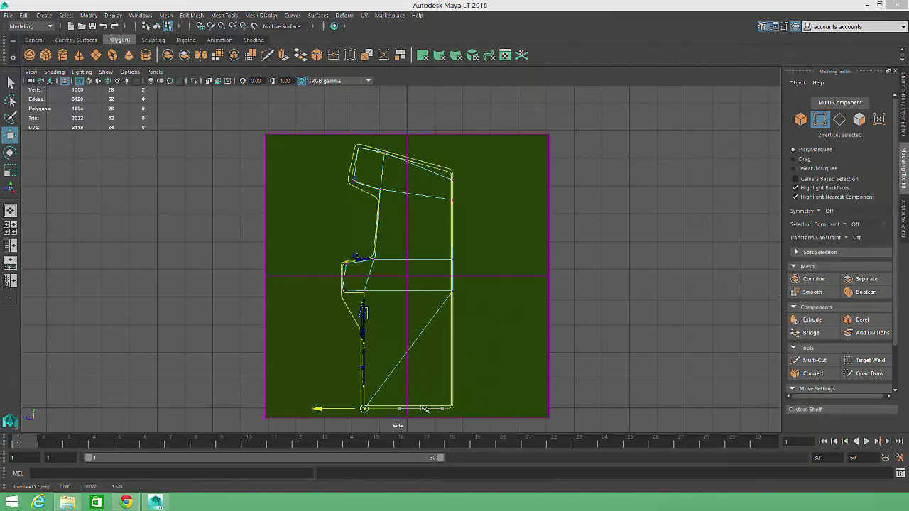
{"action": "key", "text": "ctrl+z"}
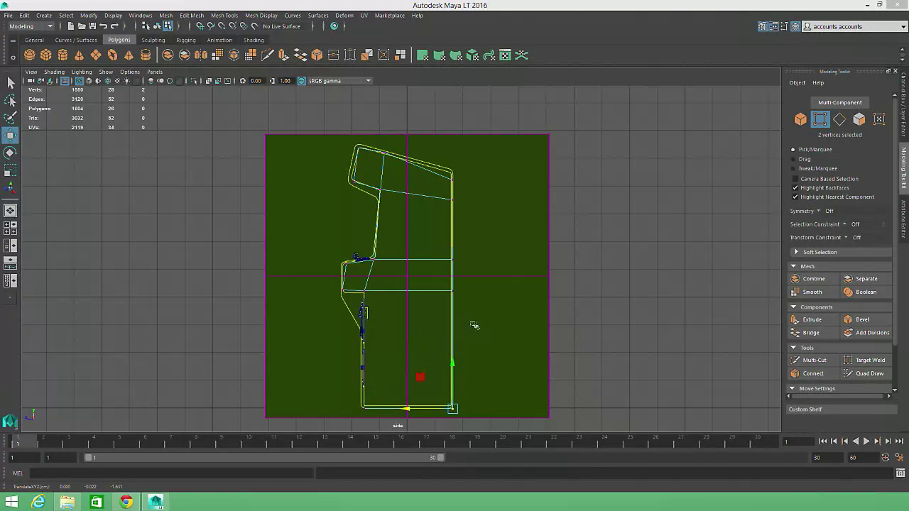
Step: Raise the rear roof vertices to the sloping outline and adjust the control panel's lower front vertices to fit it
{"action": "left_click_drag", "start_coordinate": [438, 162], "coordinate": [453, 147]}
{"action": "left_click_drag", "start_coordinate": [357, 281], "coordinate": [338, 305]}
{"action": "left_click_drag", "start_coordinate": [343, 291], "coordinate": [345, 292]}
Step: Switch to edge selection and select all edges running across the cabinet body's width
{"action": "right_click_drag", "start_coordinate": [529, 263], "coordinate": [532, 246], "text": "alt"}
{"action": "key", "text": "space"}
{"action": "left_click_drag", "start_coordinate": [559, 206], "coordinate": [605, 209], "text": "alt"}
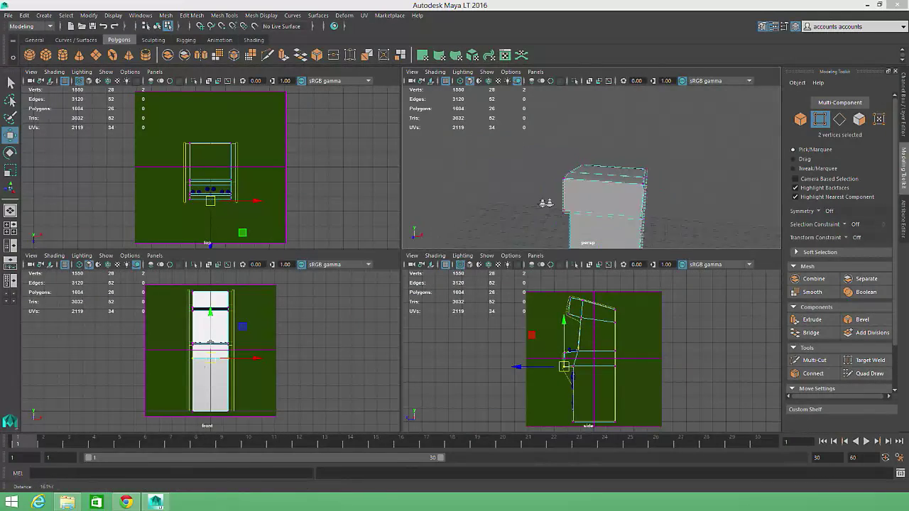
{"action": "middle_click_drag", "start_coordinate": [605, 209], "coordinate": [538, 114], "text": "alt"}
{"action": "left_click_drag", "start_coordinate": [538, 113], "coordinate": [639, 180], "text": "alt"}
{"action": "left_click_drag", "start_coordinate": [712, 106], "coordinate": [534, 190]}
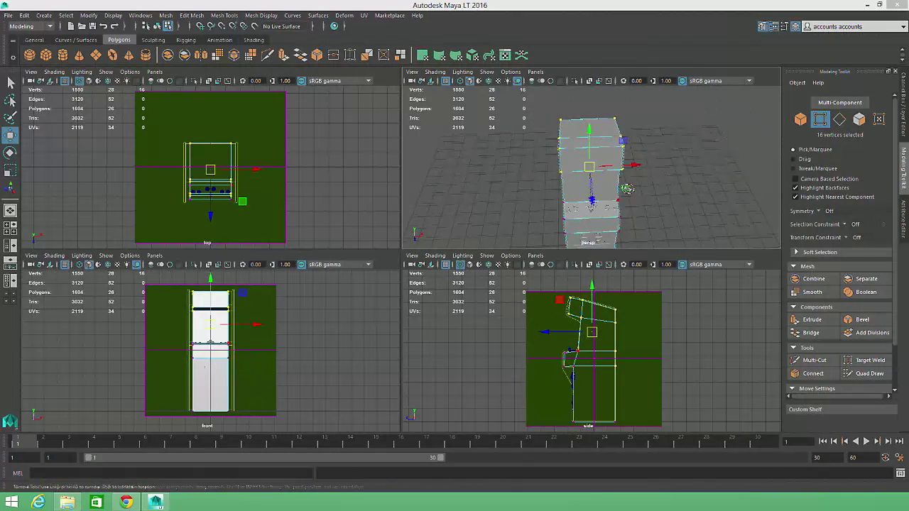
{"action": "mouse_move", "coordinate": [622, 185]}
{"action": "left_mouse_down", "text": "alt"}
{"action": "mouse_move", "coordinate": [595, 166]}
{"action": "mouse_move", "coordinate": [587, 174]}
{"action": "mouse_move", "coordinate": [625, 199]}
{"action": "left_mouse_up", "text": "alt"}
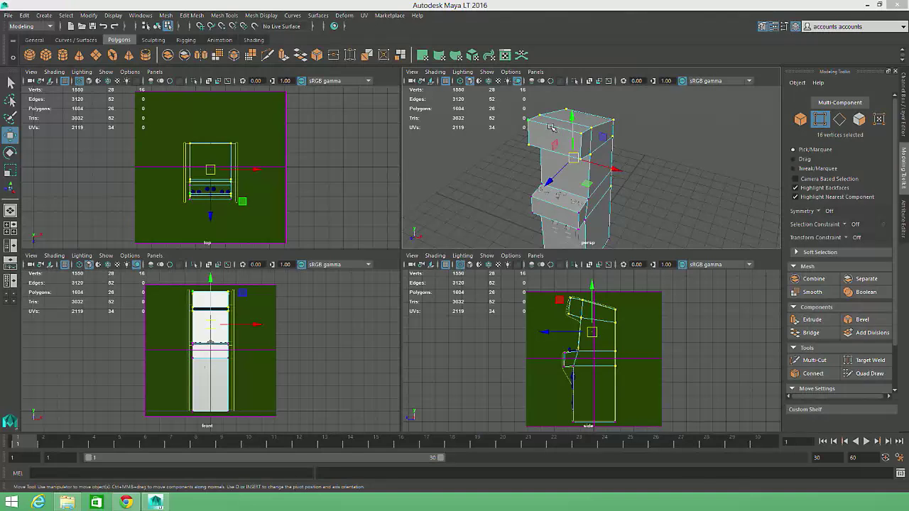
{"action": "left_click", "coordinate": [840, 120]}
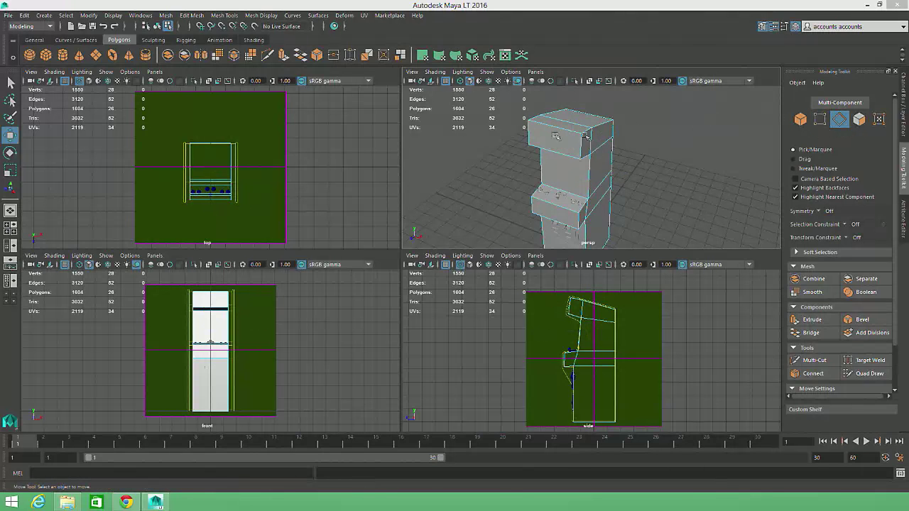
{"action": "left_click_drag", "start_coordinate": [201, 126], "coordinate": [208, 174]}
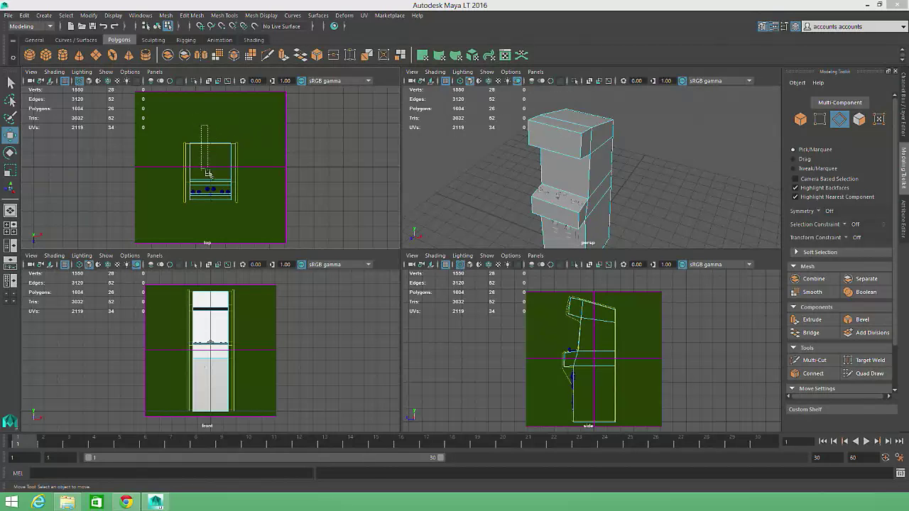
{"action": "left_click_drag", "start_coordinate": [211, 213], "coordinate": [216, 214]}
Step: Deselect the three intermediate horizontal edges on the flat back of the cabinet body
{"action": "left_click_drag", "start_coordinate": [684, 196], "coordinate": [571, 179], "text": "alt"}
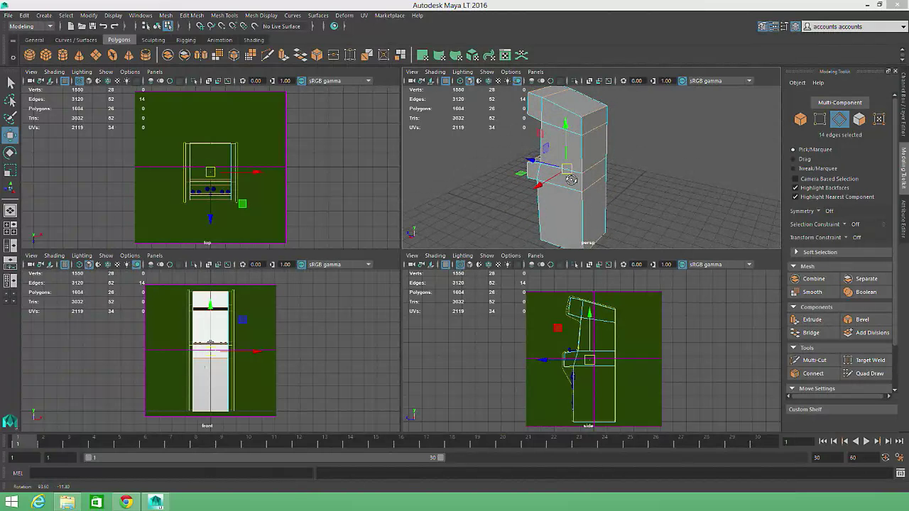
{"action": "key", "text": "space"}
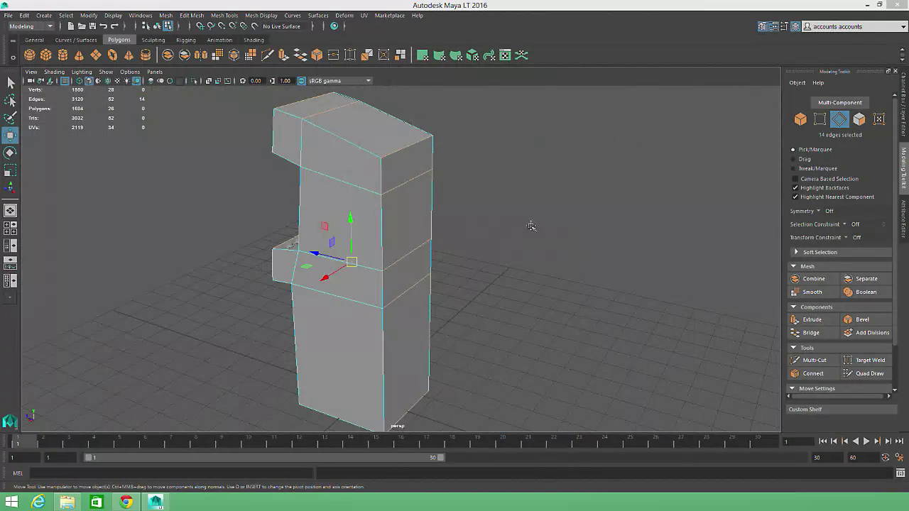
{"action": "left_click_drag", "start_coordinate": [531, 226], "coordinate": [516, 206], "text": "alt"}
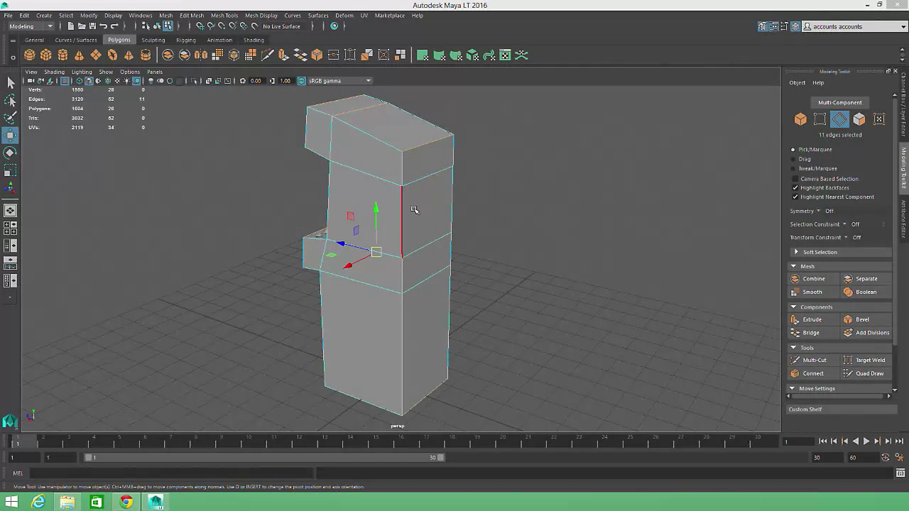
{"action": "left_click_drag", "start_coordinate": [414, 210], "coordinate": [521, 196], "text": "alt"}
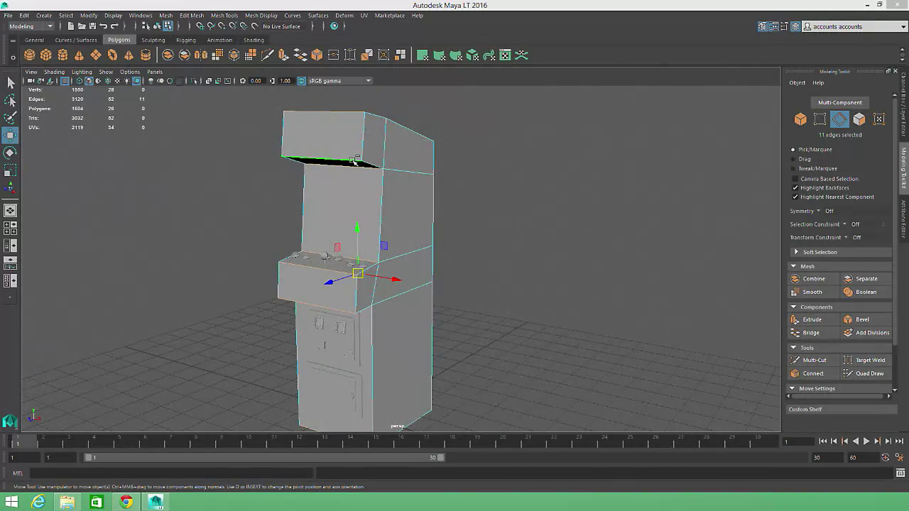
Step: Deselect the front edges of the marquee and control panel, and bevel the remaining width-wise edges with a fraction of 0.1
{"action": "left_click_drag", "start_coordinate": [349, 121], "coordinate": [311, 134], "text": "alt"}
{"action": "left_click", "coordinate": [309, 132], "text": "shift"}
{"action": "left_click_drag", "start_coordinate": [302, 191], "coordinate": [286, 150], "text": "alt"}
{"action": "left_click", "coordinate": [298, 152], "text": "shift"}
{"action": "left_click_drag", "start_coordinate": [288, 248], "coordinate": [307, 226], "text": "alt"}
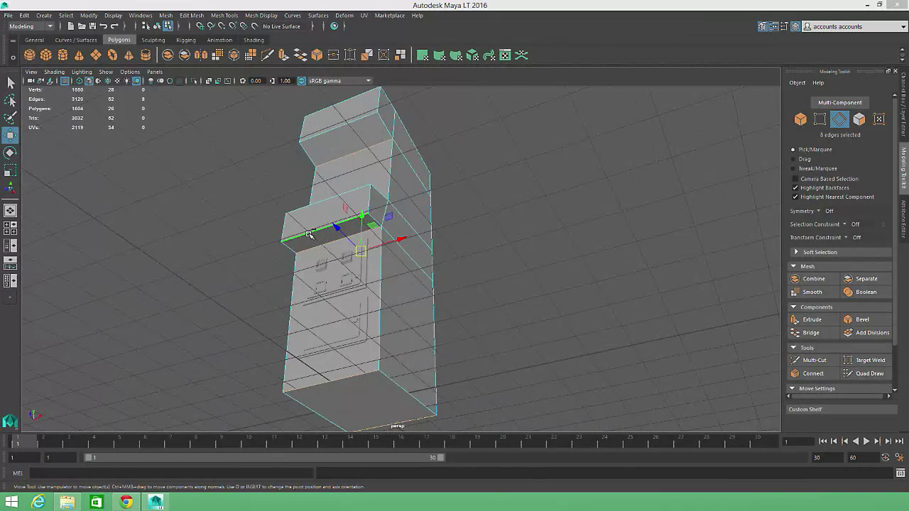
{"action": "left_click", "coordinate": [310, 233], "text": "shift"}
{"action": "left_click_drag", "start_coordinate": [504, 216], "coordinate": [471, 251], "text": "alt"}
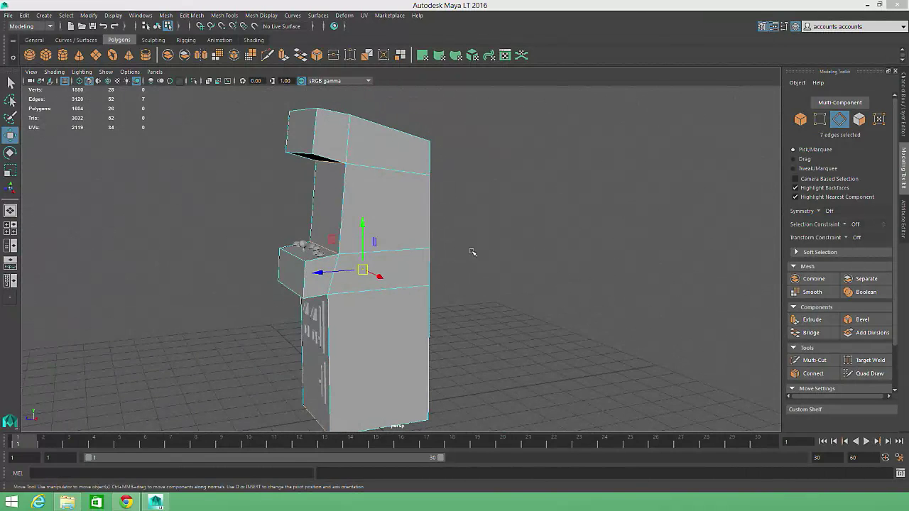
{"action": "left_click", "coordinate": [856, 320]}
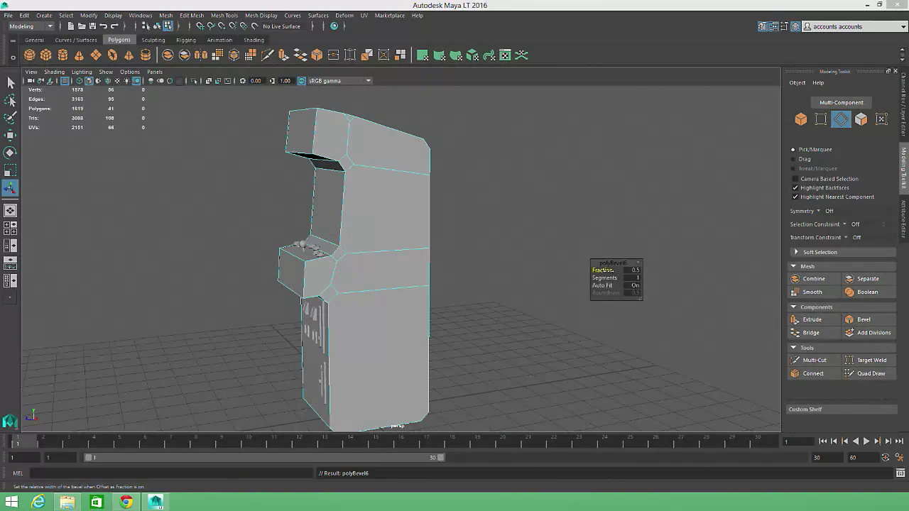
{"action": "middle_click_drag", "start_coordinate": [555, 267], "coordinate": [552, 263]}
Step: Bevel the upper and lower front edges of the marquee and control panel with 2 segments and a fraction of 0.2
{"action": "left_click_drag", "start_coordinate": [551, 263], "coordinate": [522, 261], "text": "alt"}
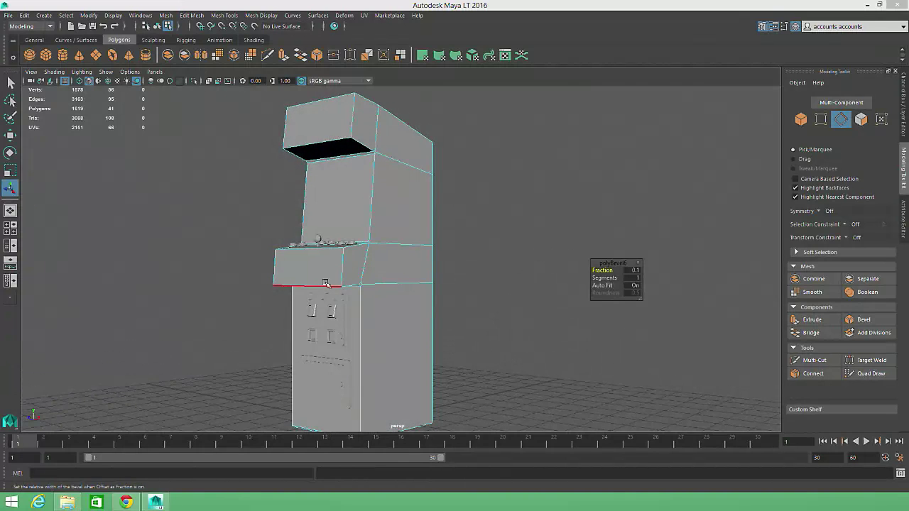
{"action": "double_click", "coordinate": [325, 284]}
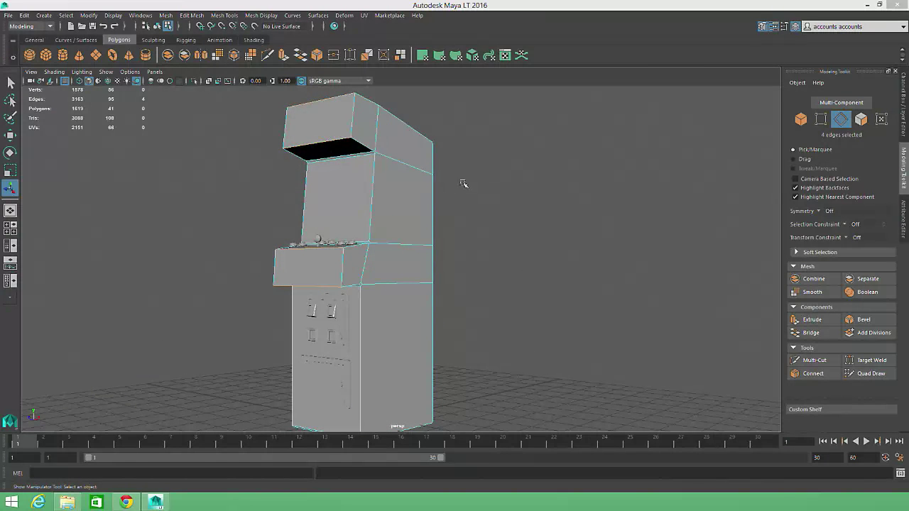
{"action": "left_click_drag", "start_coordinate": [463, 184], "coordinate": [416, 204], "text": "alt"}
{"action": "left_click", "coordinate": [857, 319]}
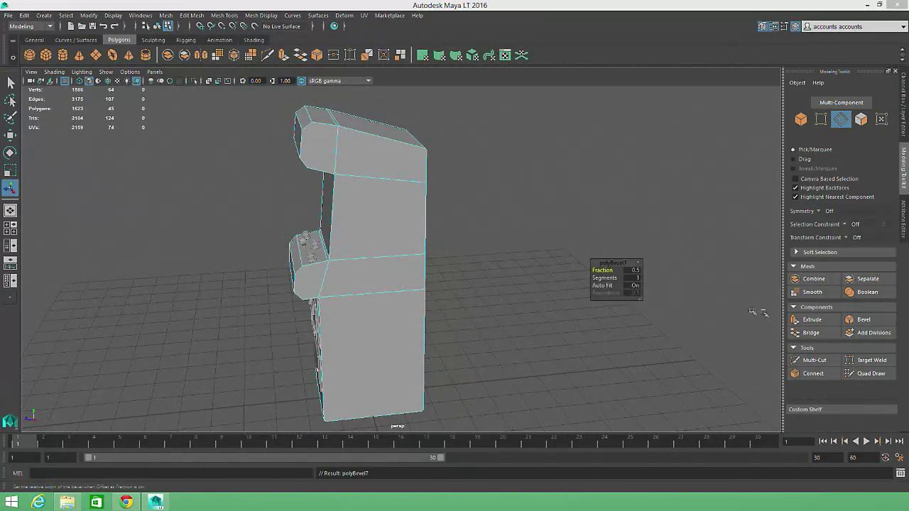
{"action": "left_click", "coordinate": [633, 278]}
{"action": "type", "text": "2"}
{"action": "key", "text": "Return"}
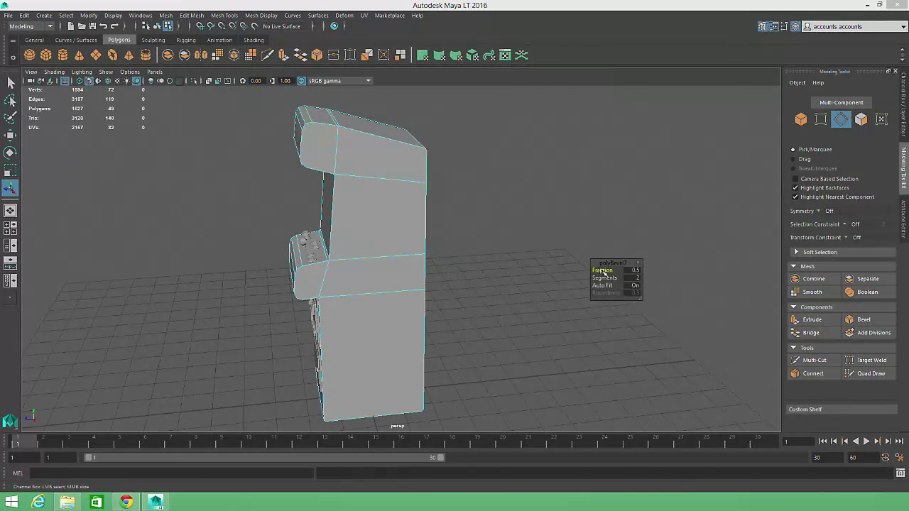
{"action": "middle_click_drag", "start_coordinate": [552, 281], "coordinate": [535, 276]}
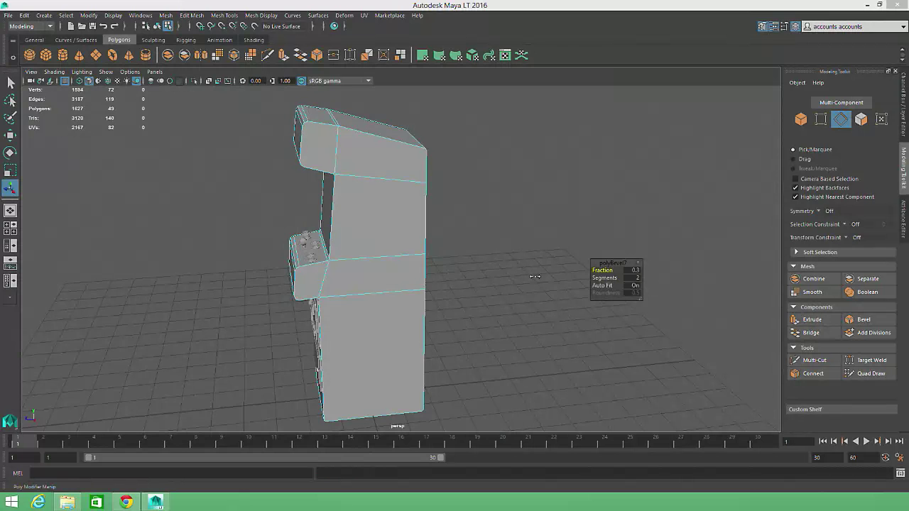
{"action": "mouse_move", "coordinate": [521, 282]}
{"action": "left_mouse_down", "text": "alt"}
{"action": "mouse_move", "coordinate": [552, 270]}
{"action": "mouse_move", "coordinate": [513, 274]}
{"action": "left_mouse_up", "text": "alt"}
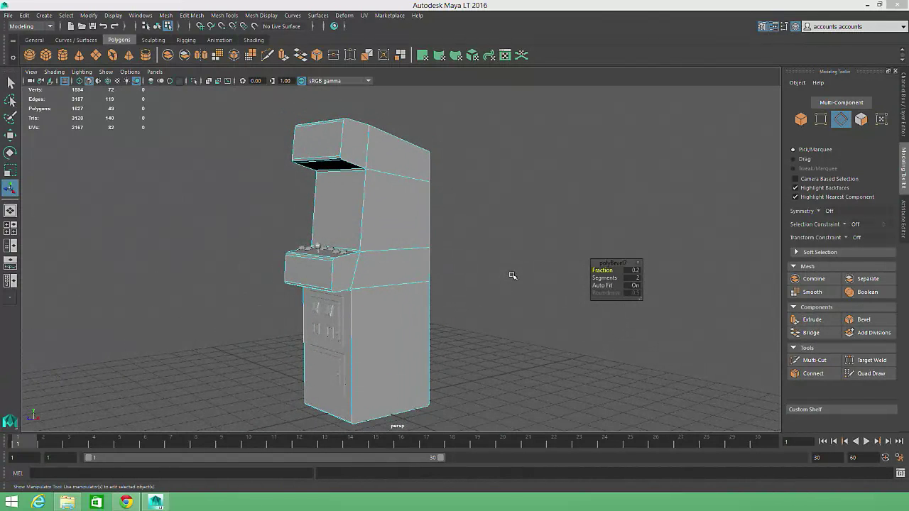